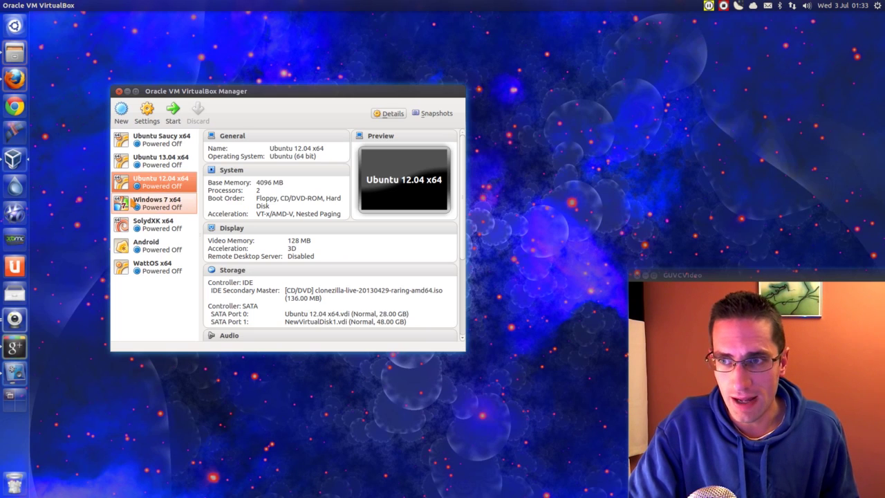
Start the Ubuntu 12.04 x64 virtual machine in VirtualBox
click(173, 112)
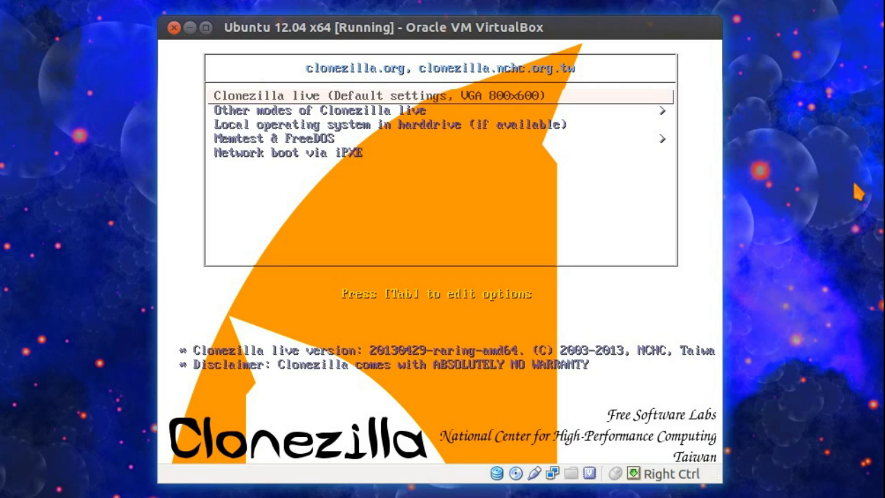
Boot Clonezilla live with default settings, en_US English, and the keymap left untouched
key(Return)
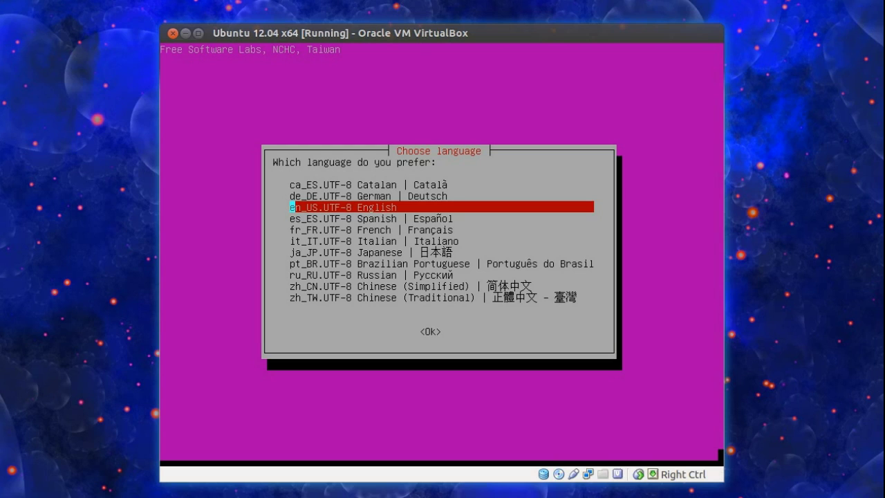
key(Return)
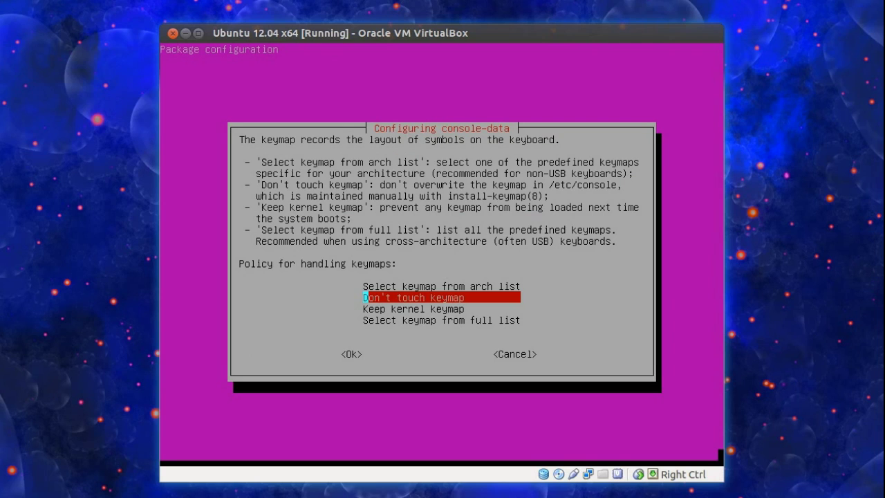
key(Return)
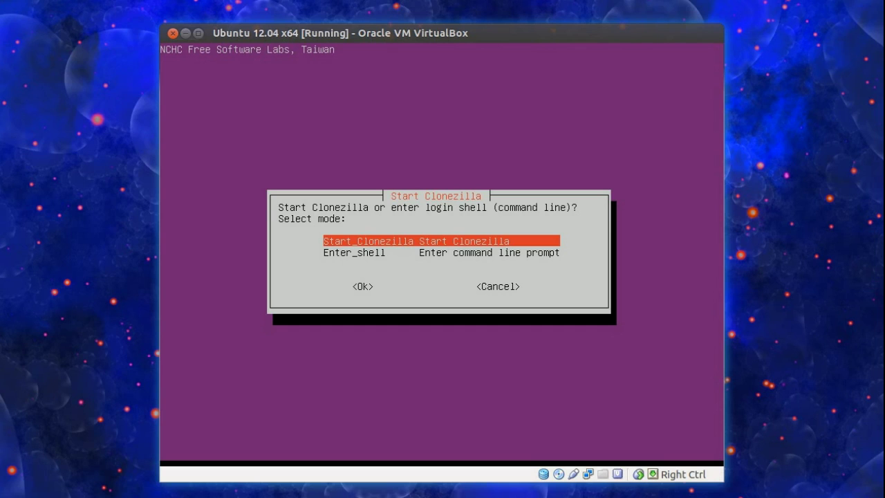
Choose Start_Clonezilla, then device-image mode for working with disk images
key(Return)
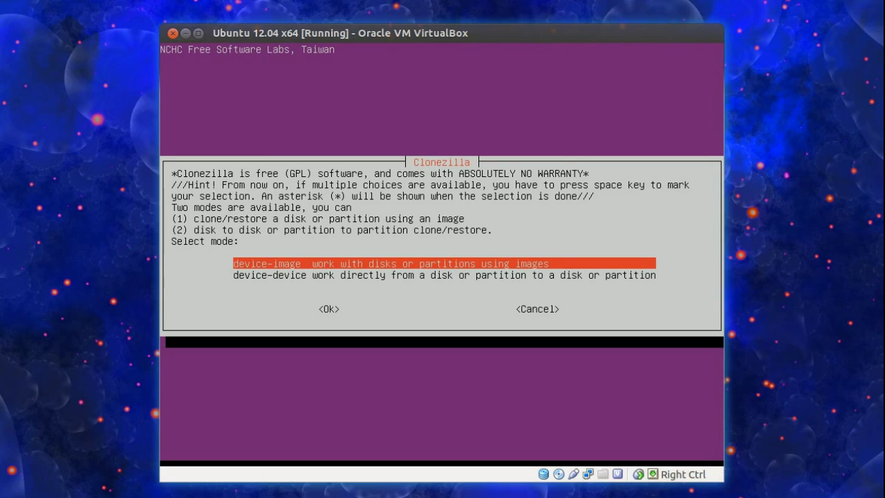
key(Return)
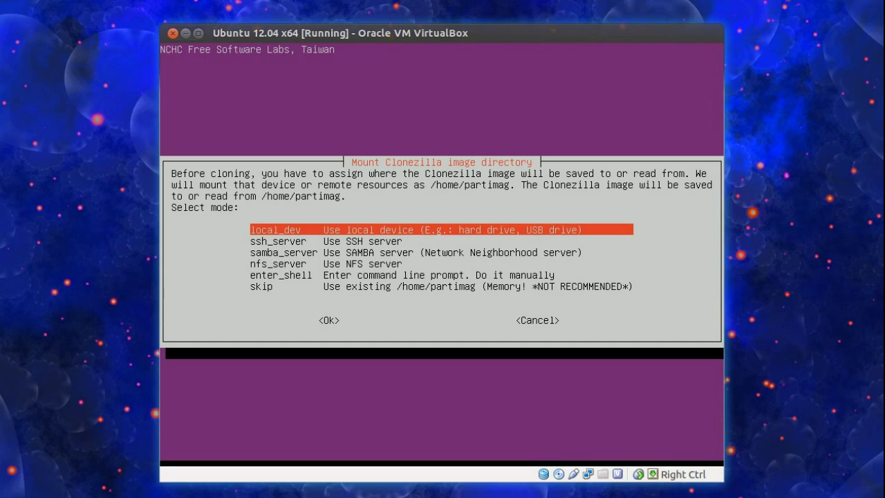
Use local_dev as the image repository and continue past the USB device prompt
key(Return)
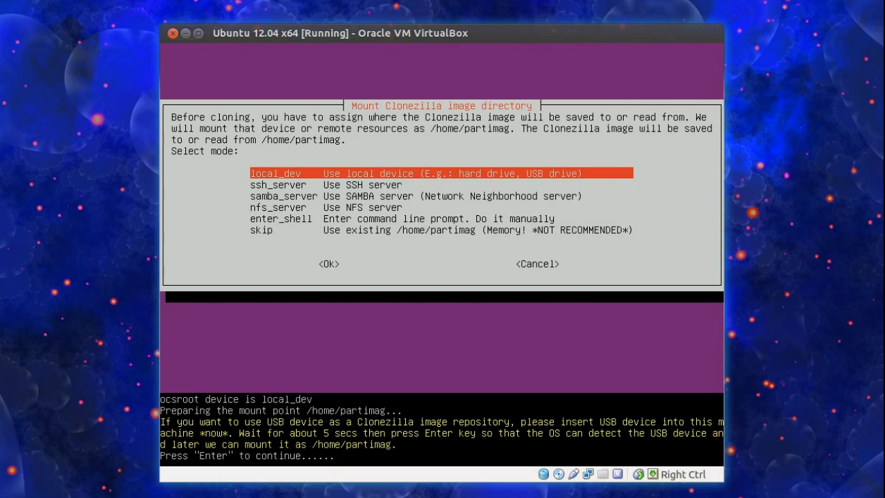
key(Return)
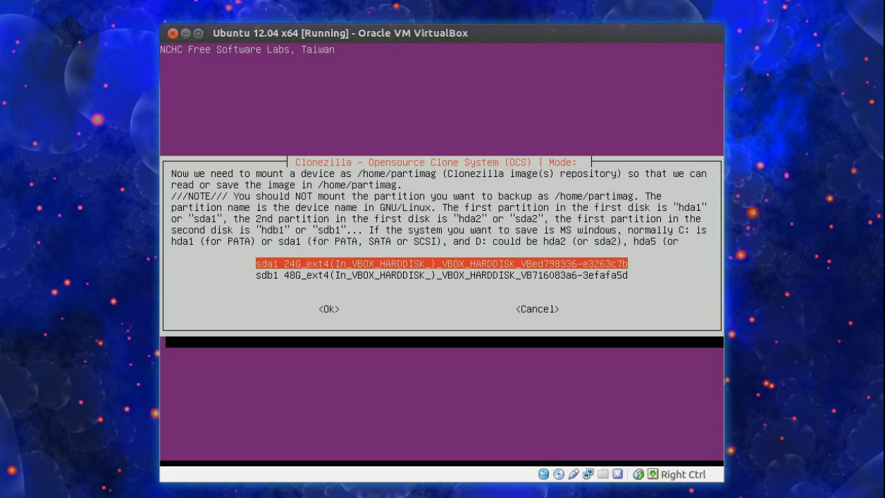
Mount the 48G ext4 partition sdb1 as /home/partimag
key(Down)
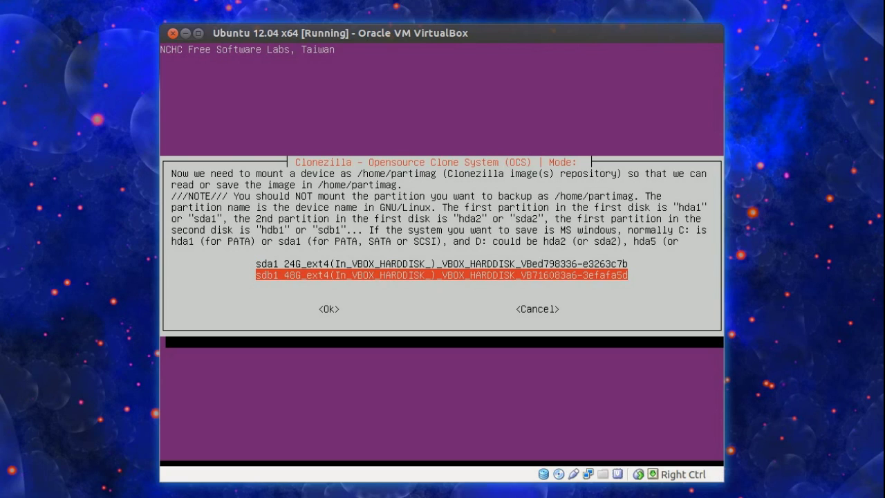
key(Up)
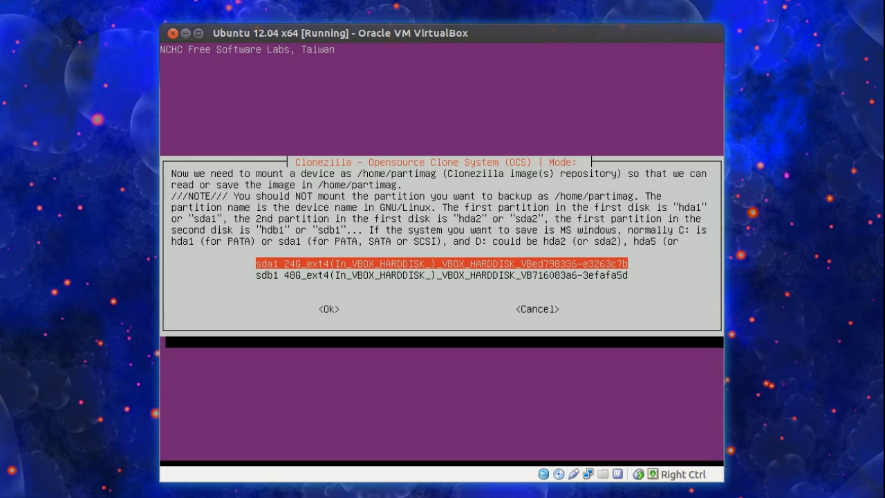
key(Down)
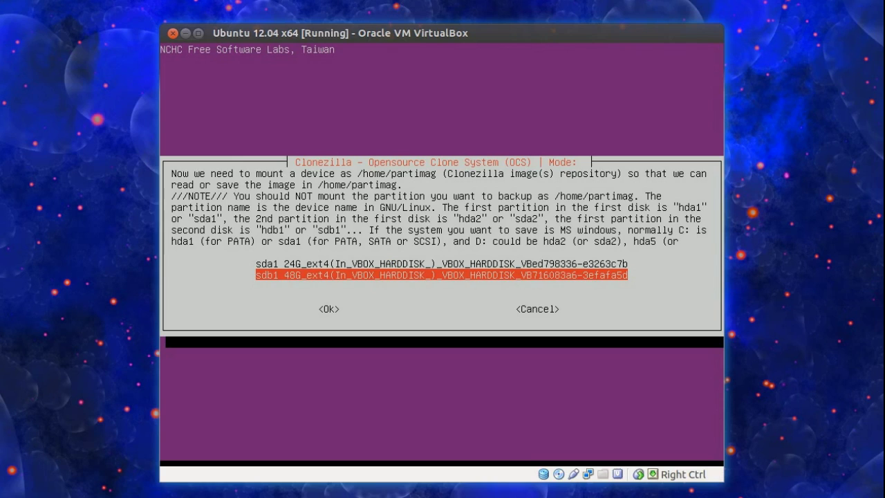
key(Return)
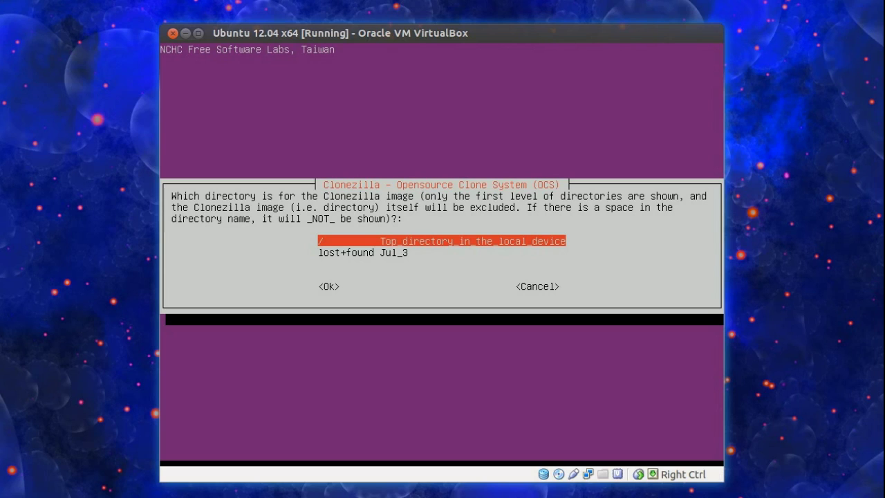
Store the image in sdb1's top directory, pass the disk-usage listing, and select Expert
key(Return)
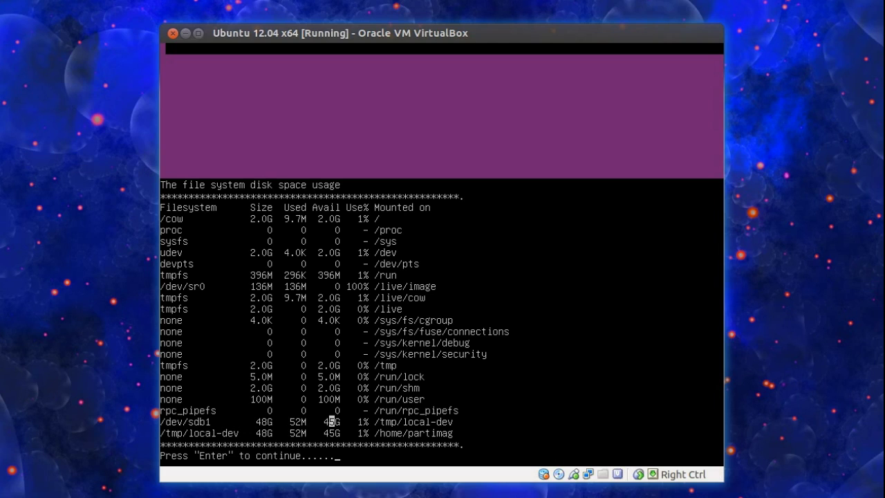
key(Return)
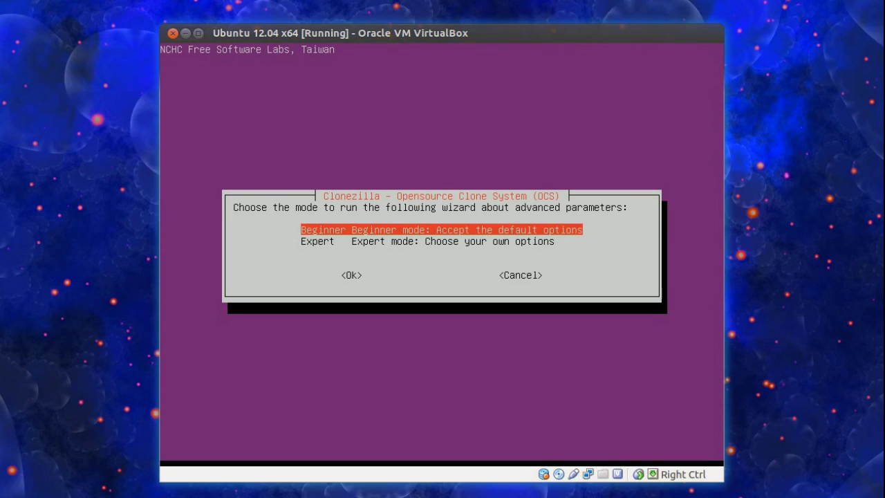
key(Down)
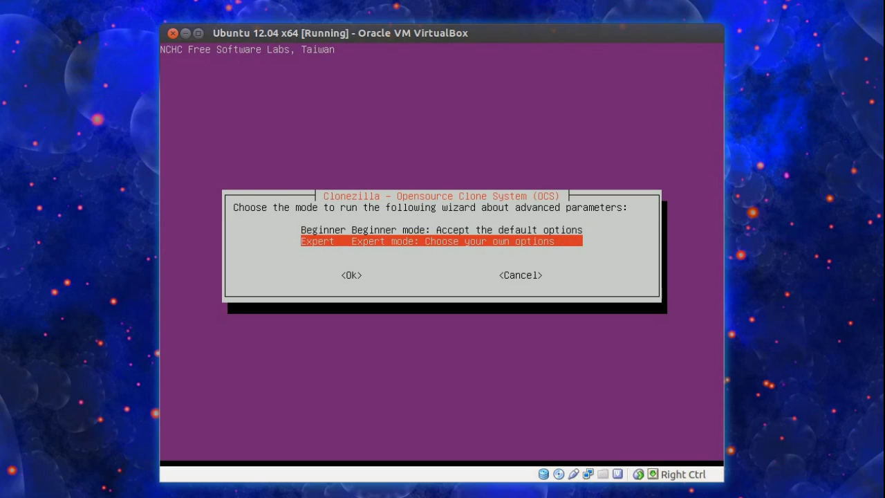
Confirm Expert mode and pick savedisk to save the whole local disk as an image
key(Return)
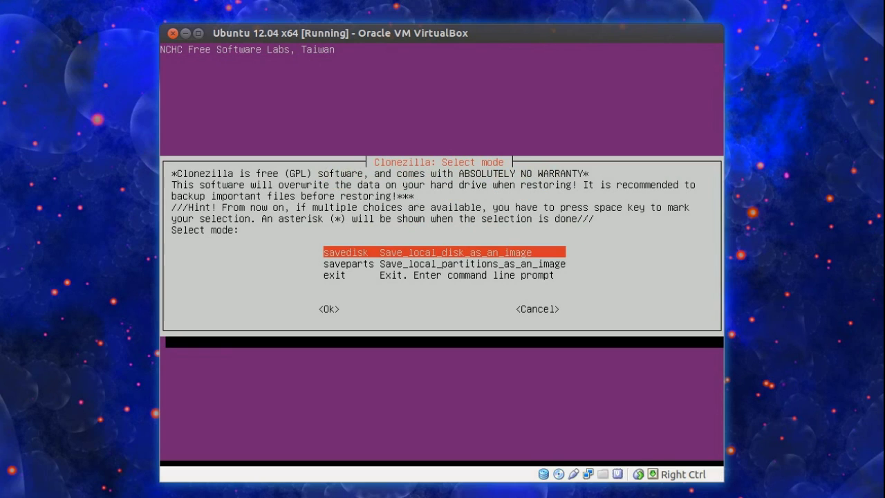
key(Down)
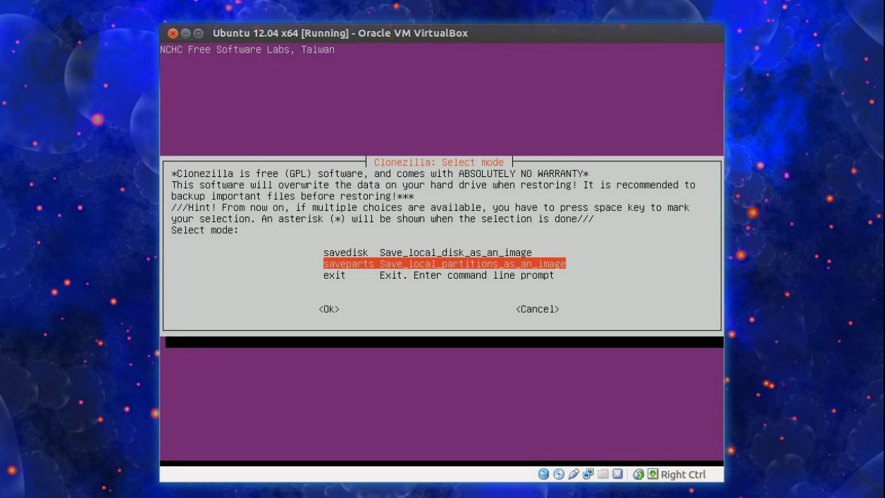
key(Up)
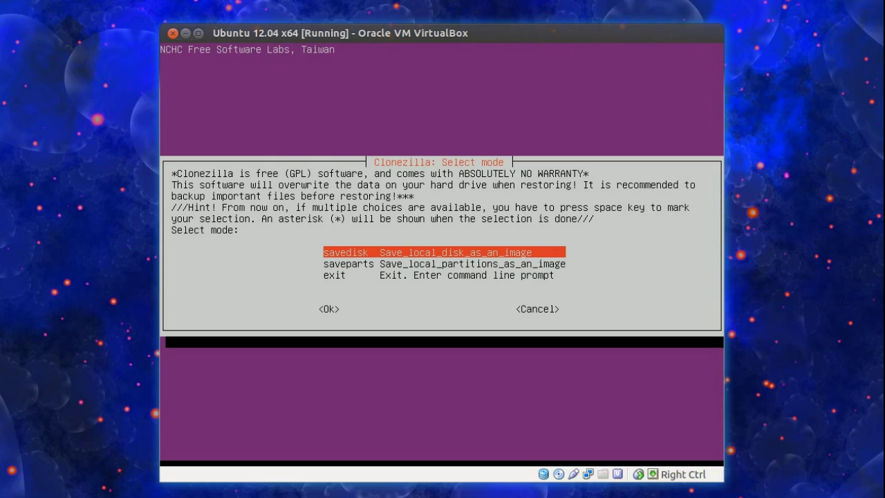
key(Down)
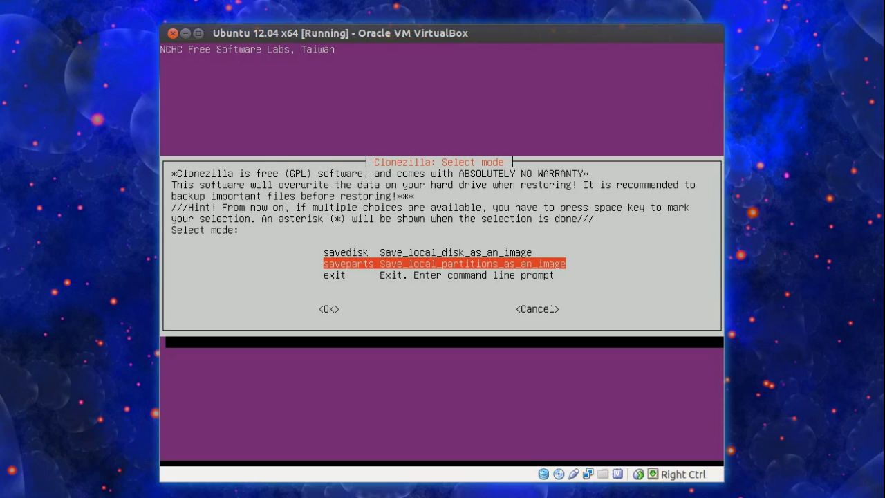
key(Down)
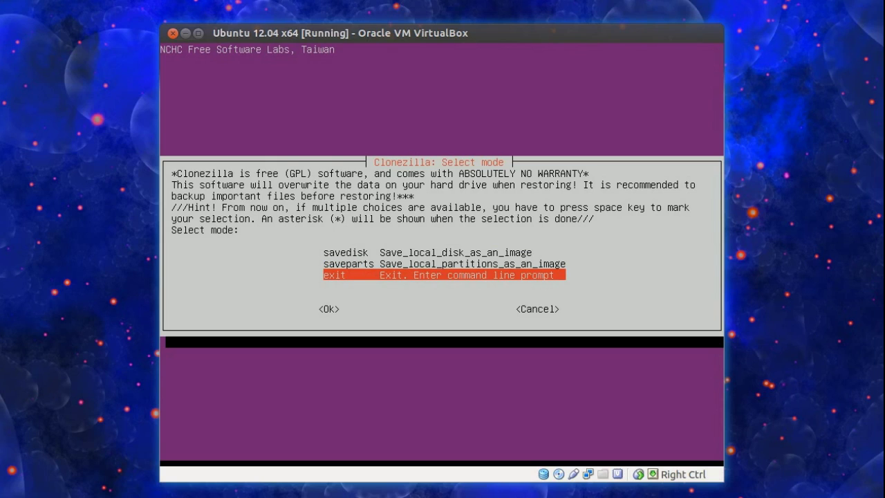
key(Up)
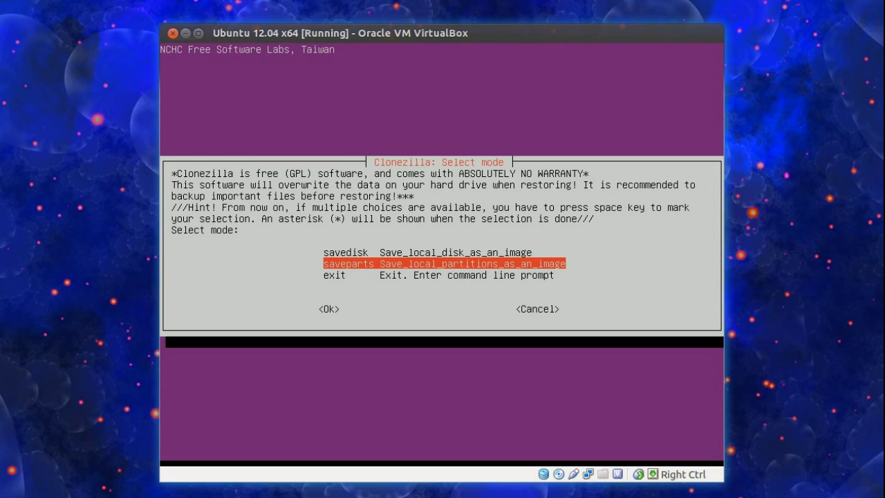
key(Up)
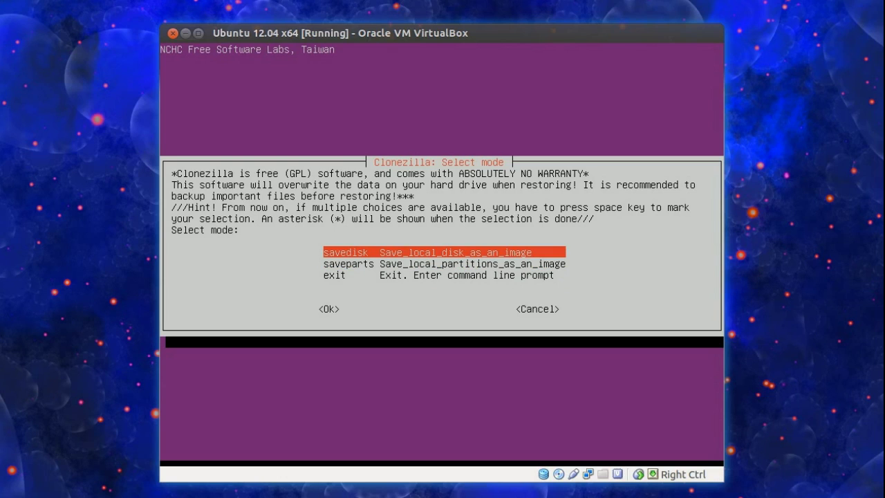
key(Return)
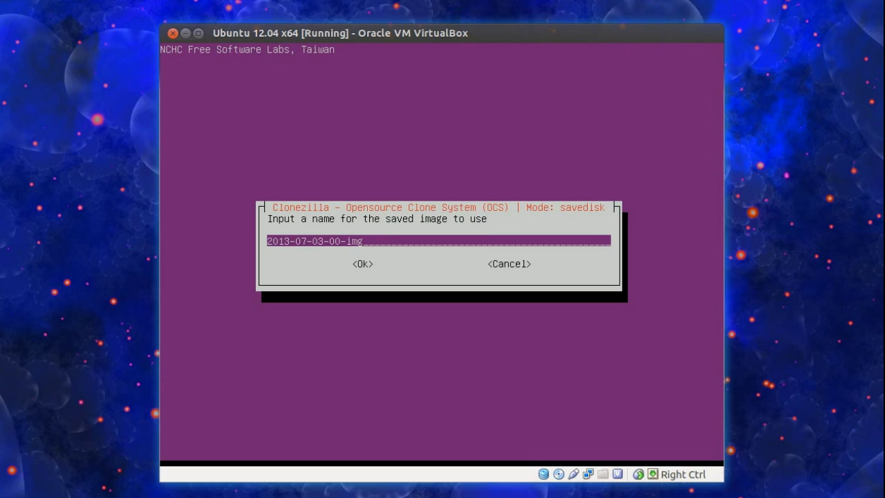
key(Return)
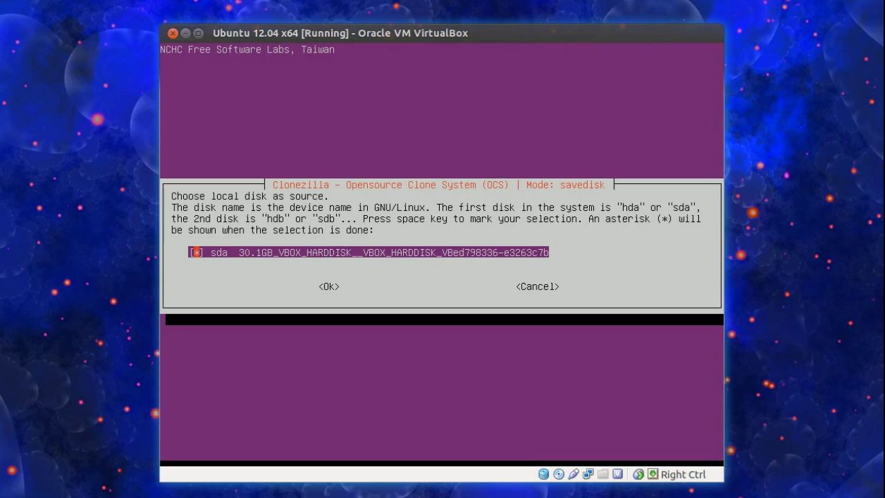
key(Return)
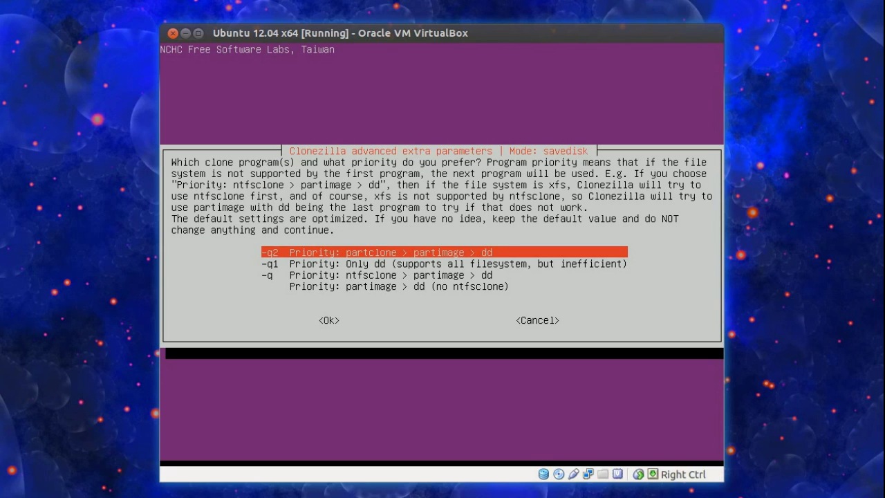
key(Down)
key(Up)
key(Down)
key(Down)
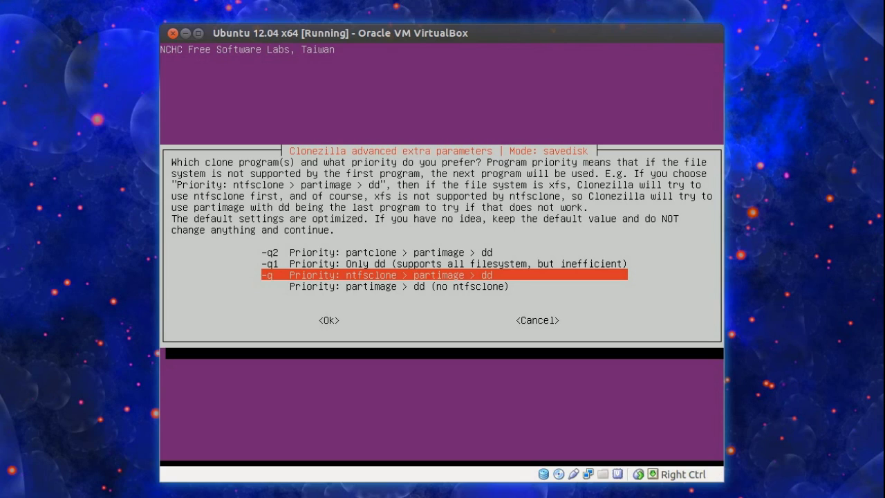
key(Up)
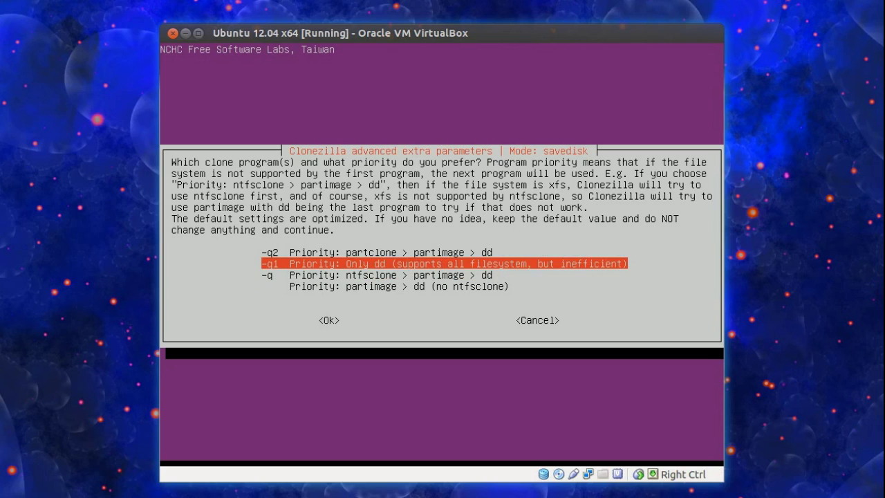
key(Up)
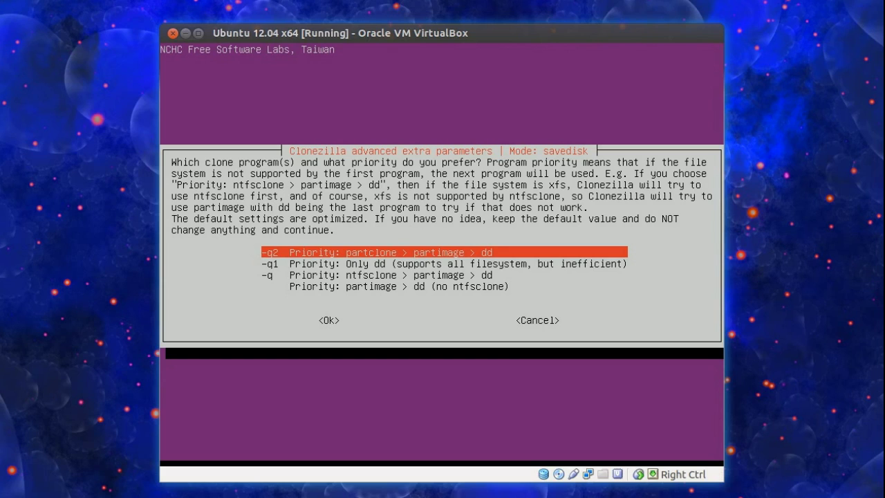
Keep the partclone > partimage > dd priority and the default -c and -j2 parameters
key(Return)
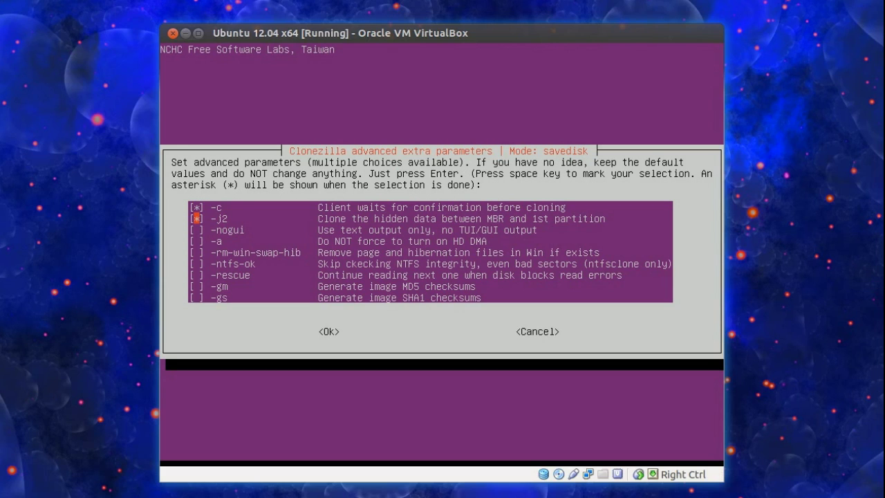
key(Up)
key(Down)
key(Down)
key(Down)
key(Down)
key(Return)
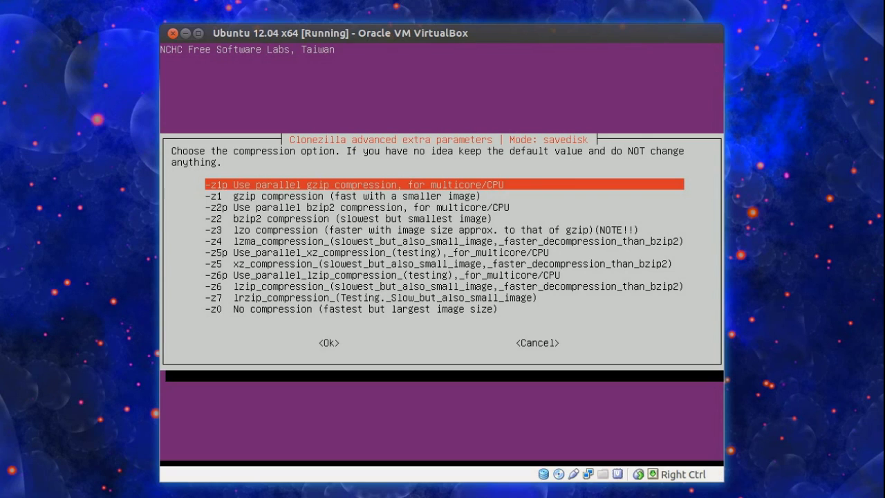
Keep parallel gzip (-z1p) as the image compression instead of -z1 or -z0
key(Down)
key(Down)
key(Down)
key(Down)
key(Down)
key(Down)
key(Down)
key(Down)
key(Down)
key(Down)
key(Down)
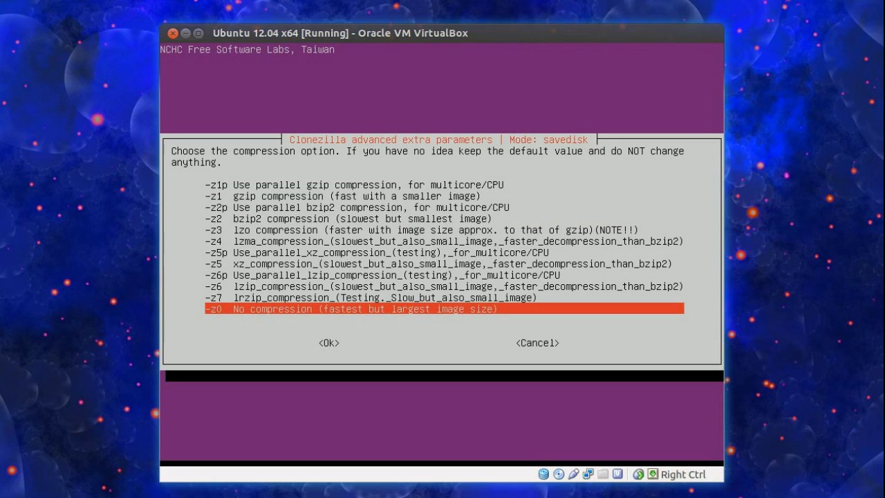
key(Up)
key(Up)
key(Up)
key(Up)
key(Up)
key(Up)
key(Up)
key(Up)
key(Up)
key(Up)
key(Up)
key(Up)
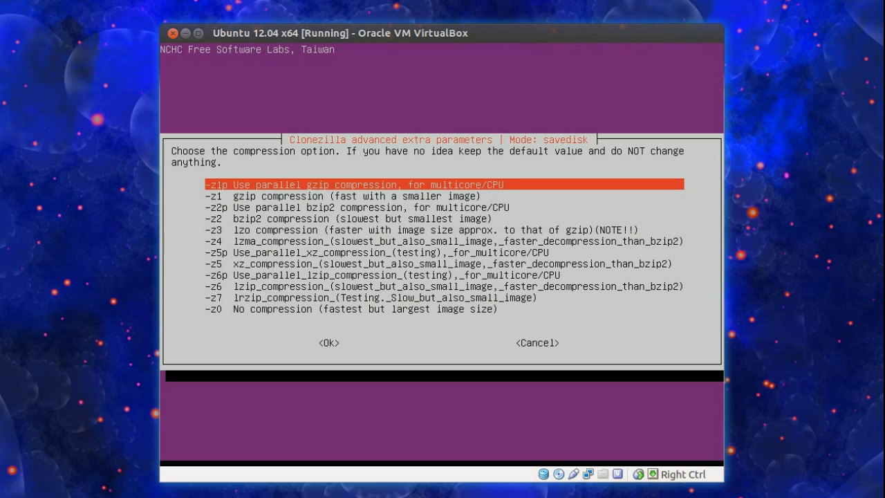
key(Down)
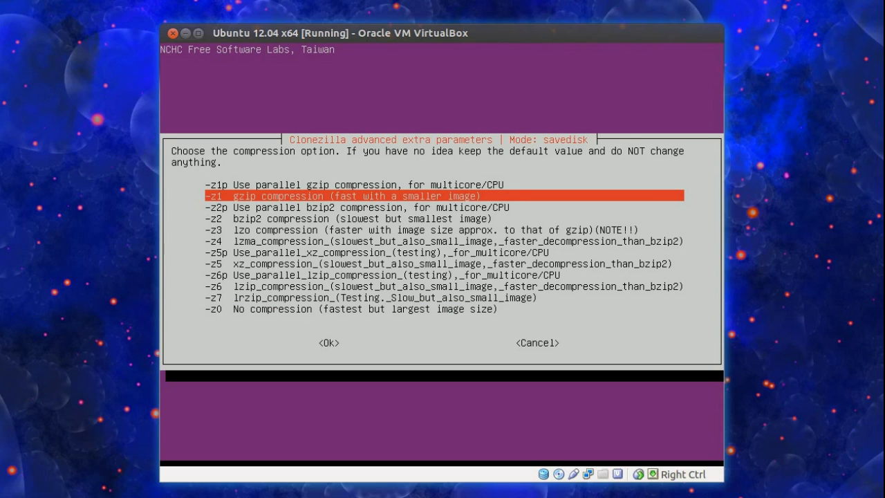
key(Up)
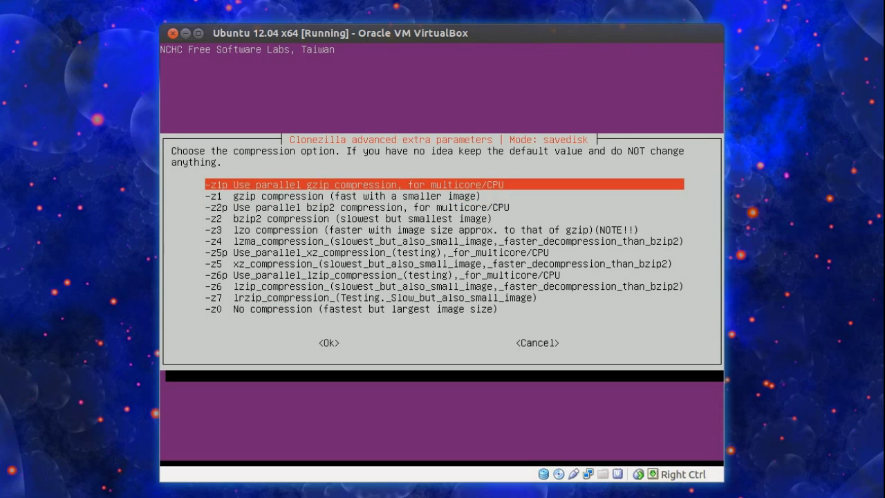
key(Return)
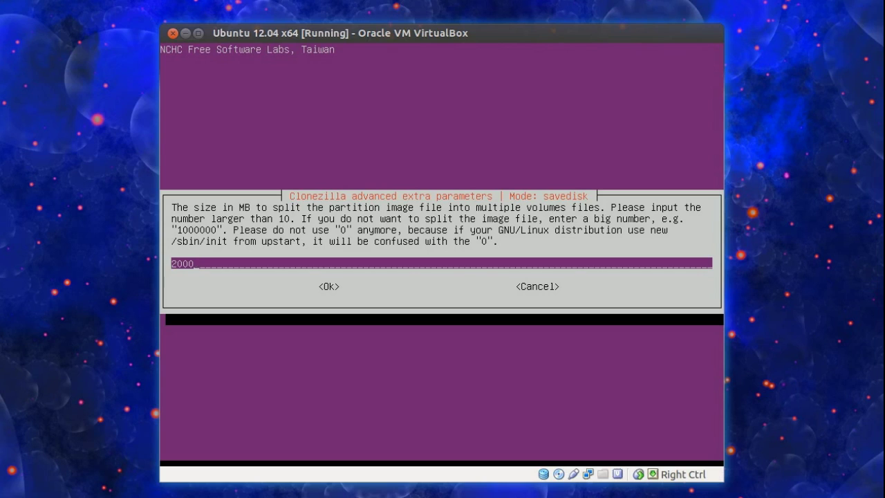
Keep the 2000 MB image split size and skip checking the source file system
text(0)
key(BackSpace)
key(Return)
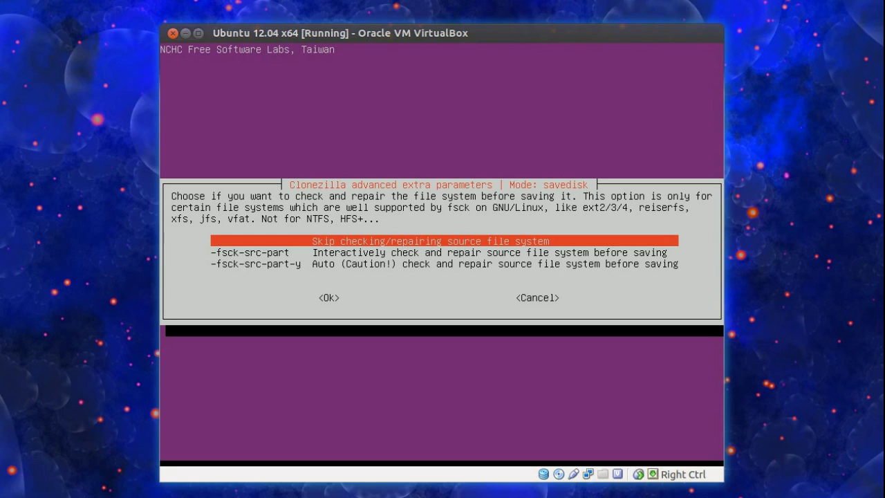
key(Return)
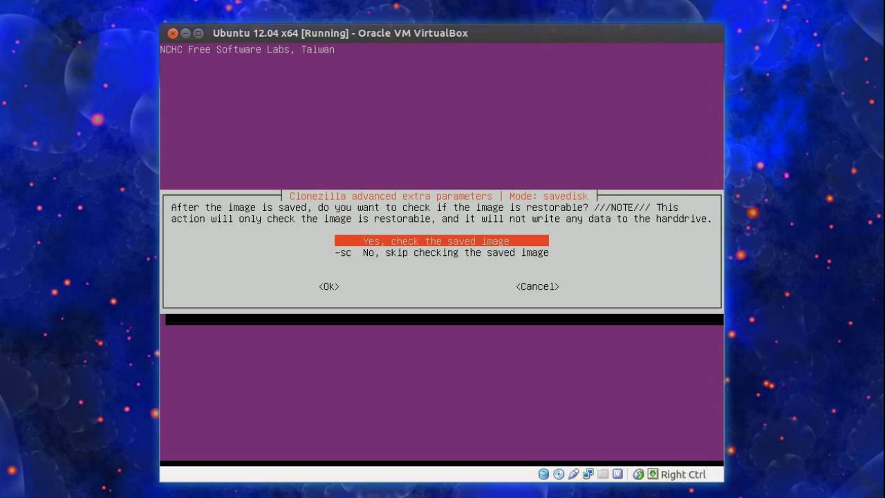
Choose '-sc No, skip checking' for the saved image
key(Down)
key(Up)
key(Down)
key(Up)
key(Down)
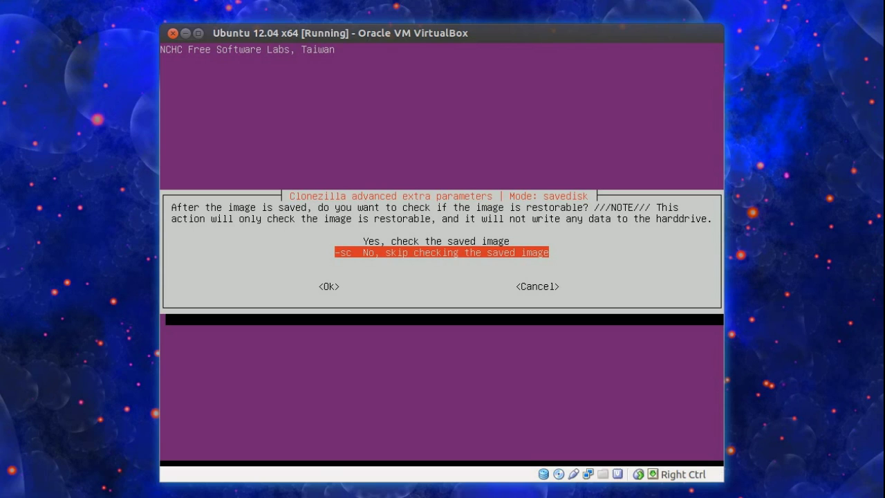
key(Return)
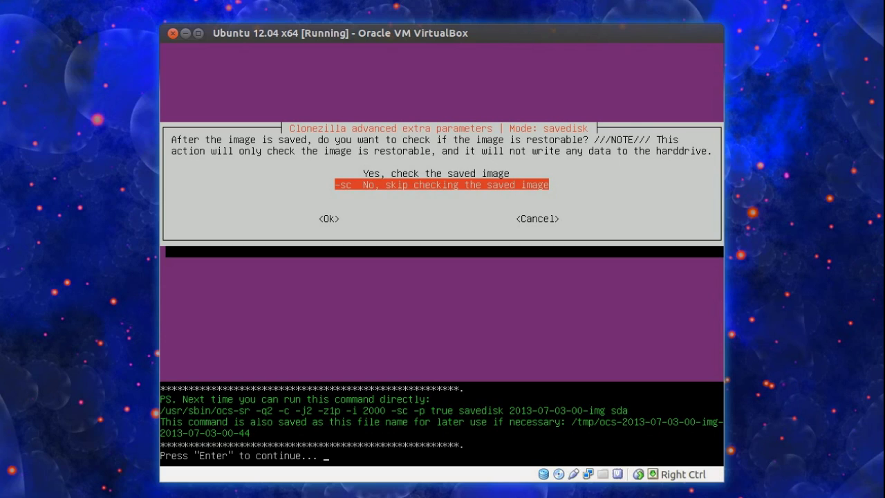
key(Return)
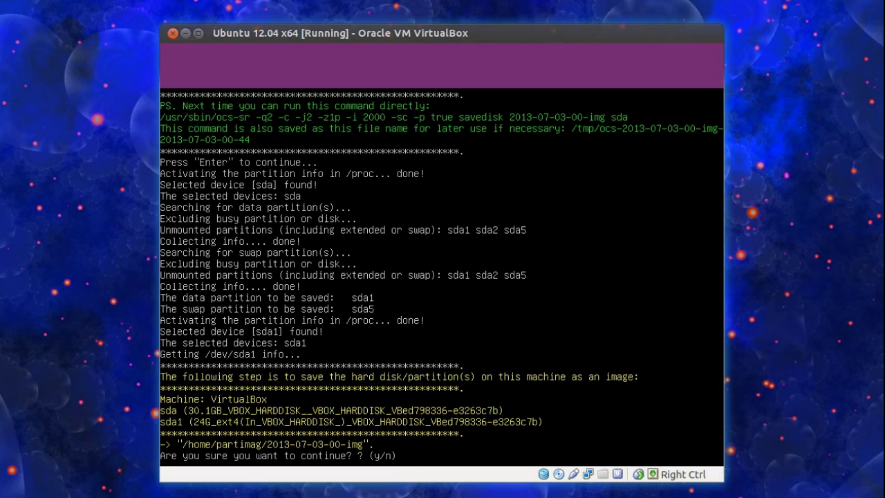
text(y)
key(Return)
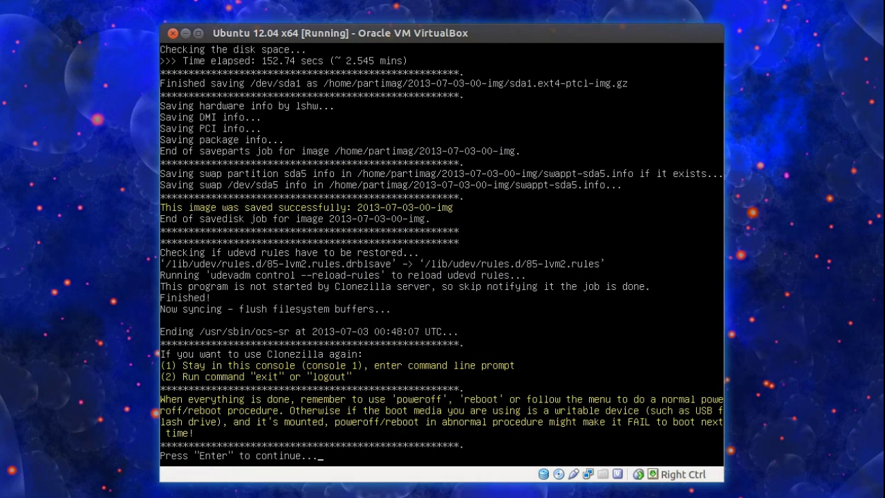
Reboot, then mount sdb1 with its top directory '/' as the image repository
key(Return)
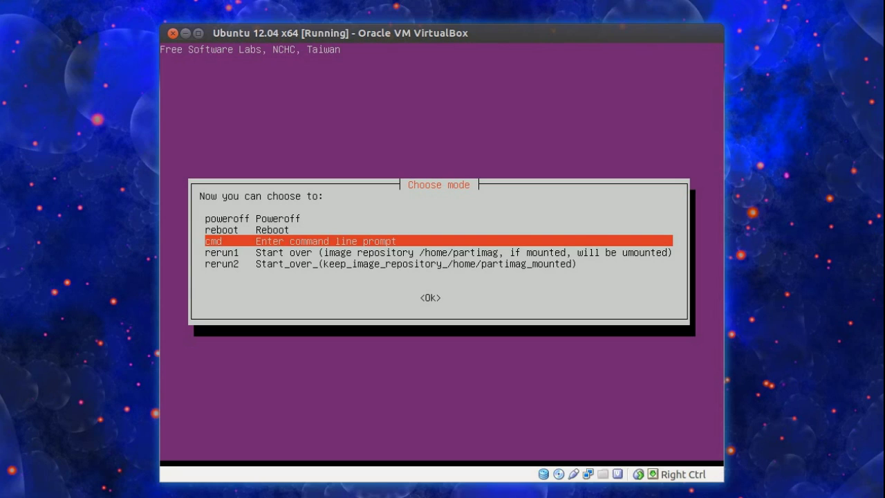
key(Up)
key(Return)
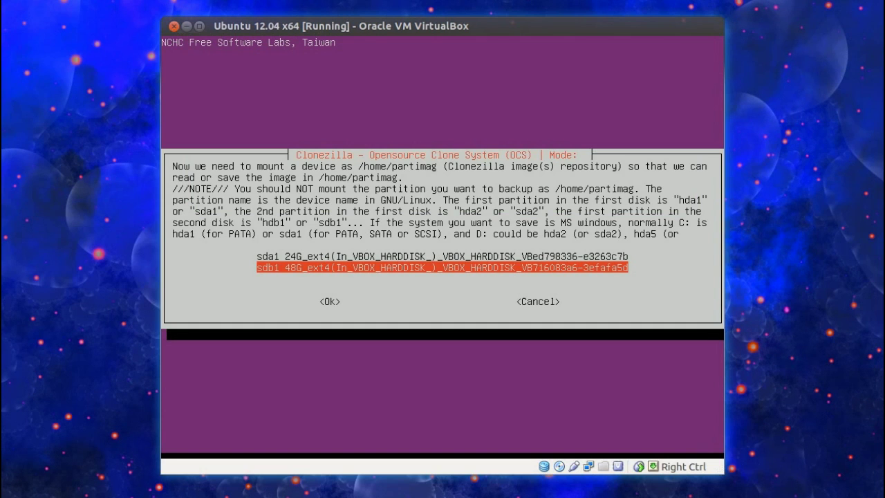
key(Return)
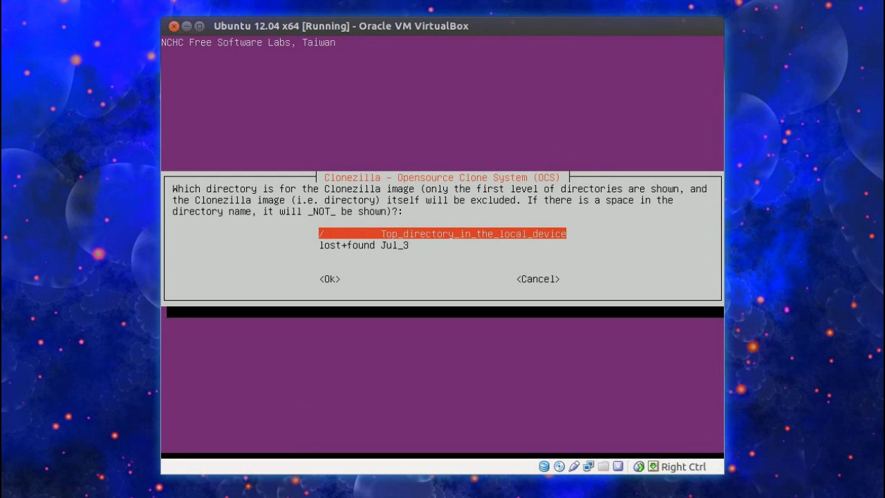
key(Return)
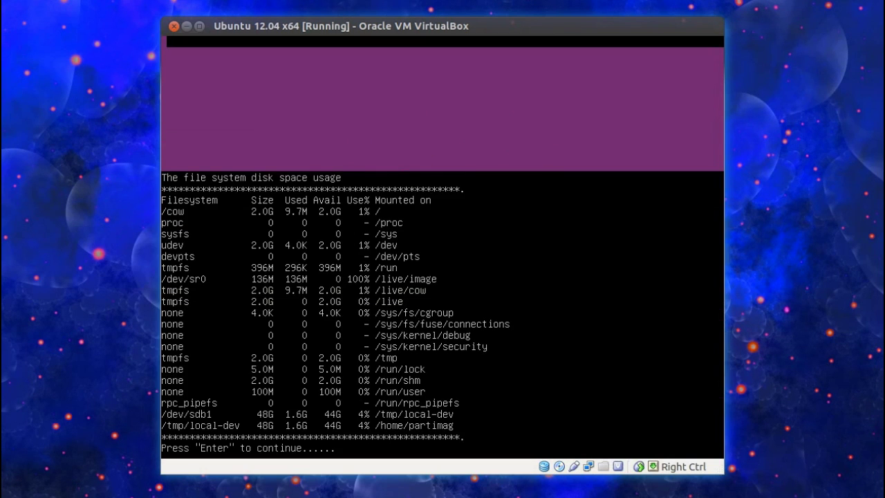
key(Return)
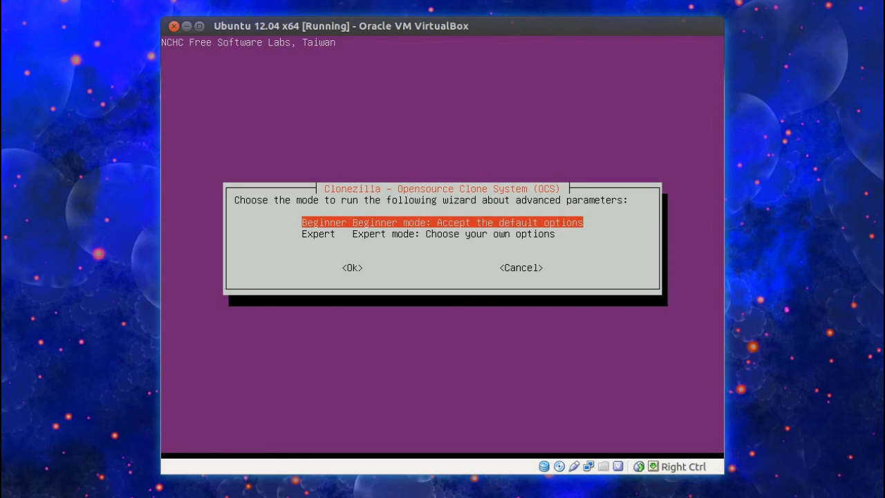
Choose Expert mode and the restoredisk option to restore an image to a local disk
key(Down)
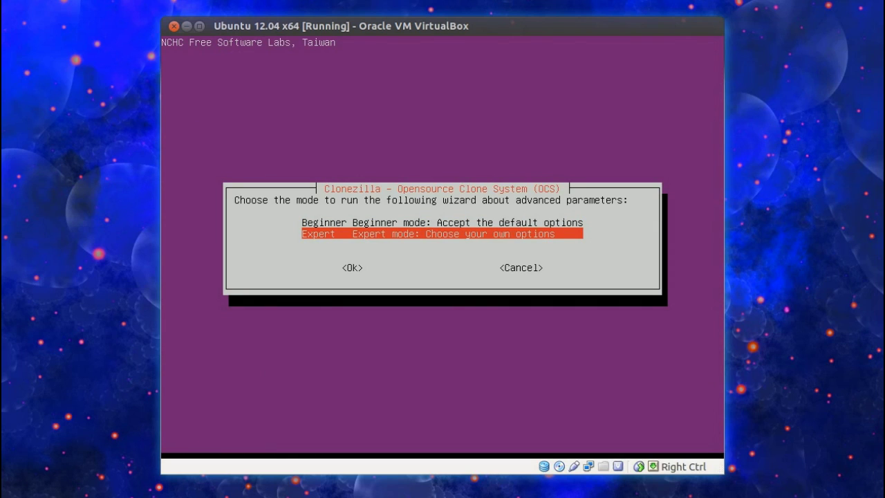
key(Return)
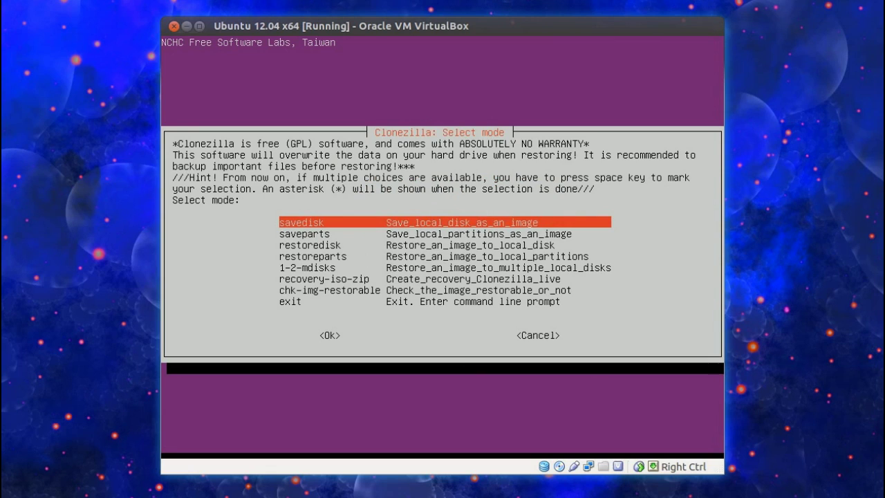
key(Down)
key(Down)
key(Down)
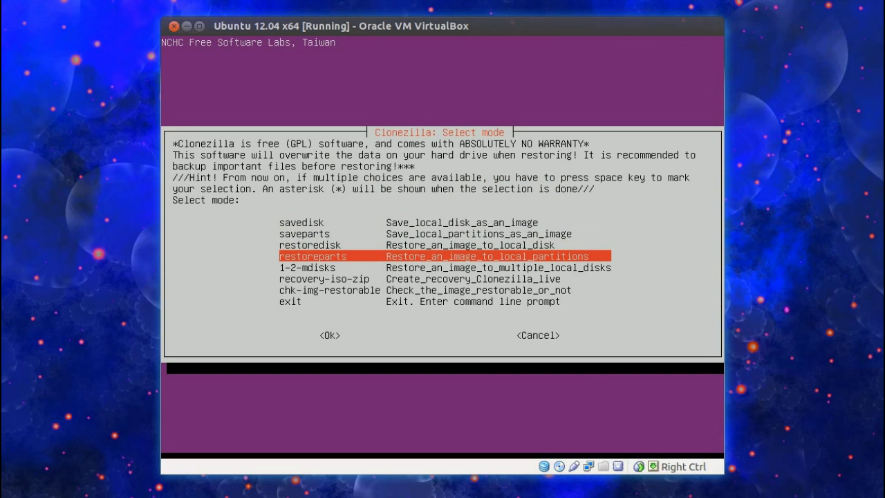
key(Up)
key(Return)
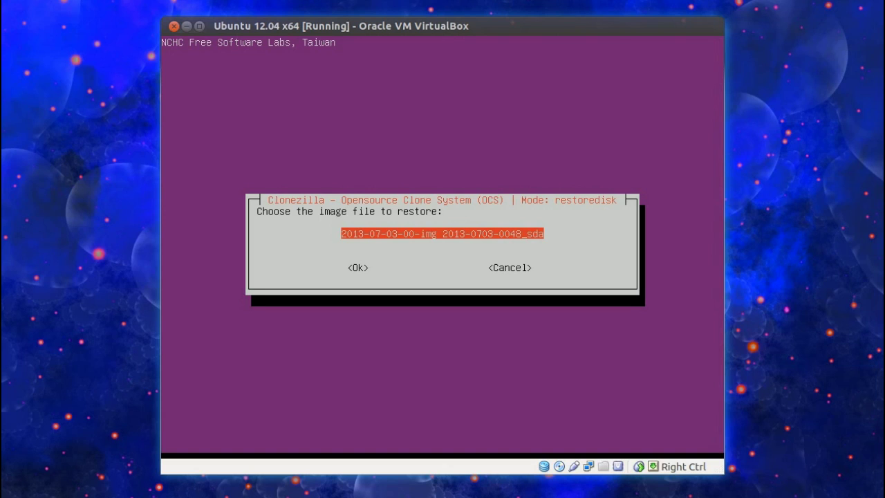
key(Return)
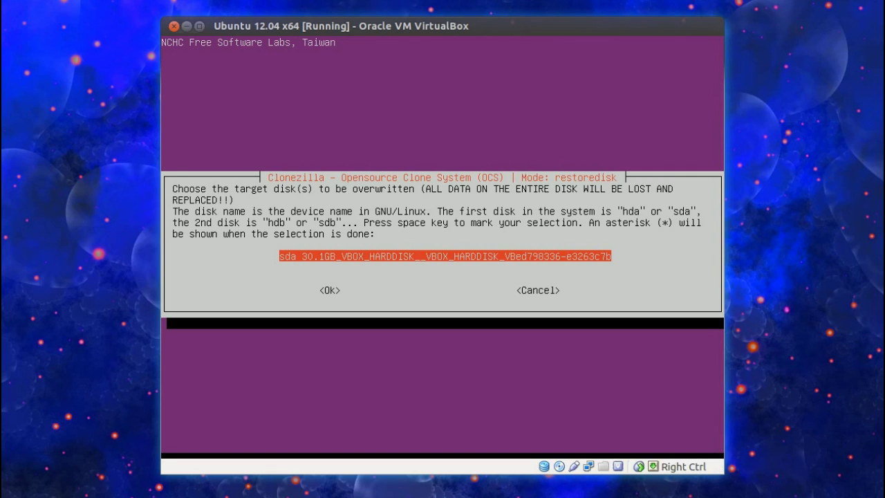
key(Return)
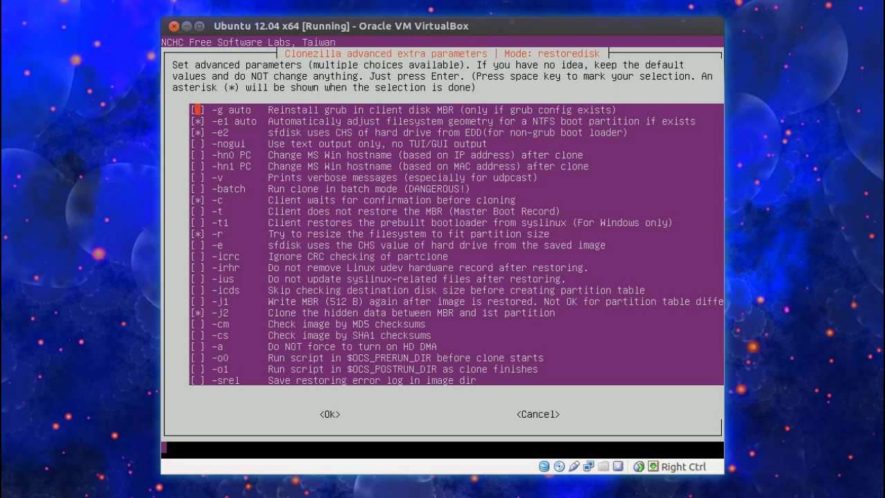
key(Down)
key(Down)
key(Down)
key(Down)
key(Down)
key(Down)
key(Down)
key(Down)
key(Down)
key(Down)
key(Down)
key(Down)
key(Up)
key(Down)
key(Down)
key(Down)
key(Down)
key(Down)
key(Down)
key(Down)
key(Down)
key(Return)
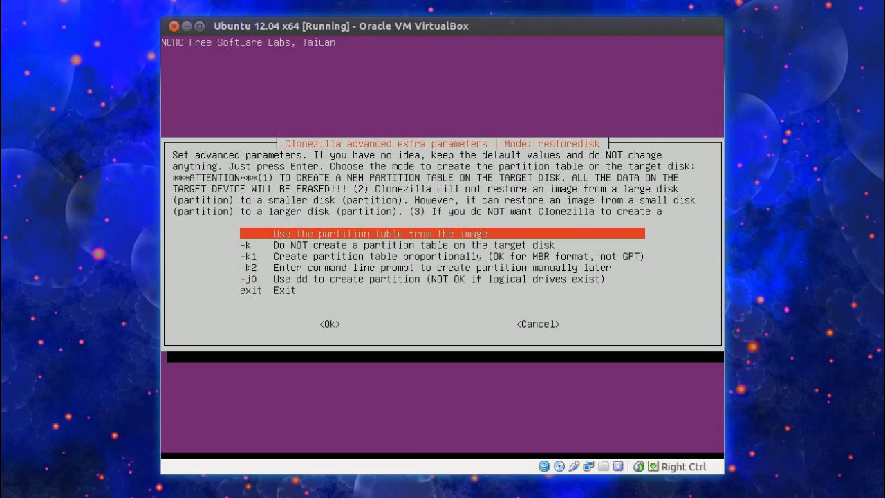
Keep 'Use the partition table from the image' over the -k, -k1 and -k2 alternatives
key(Down)
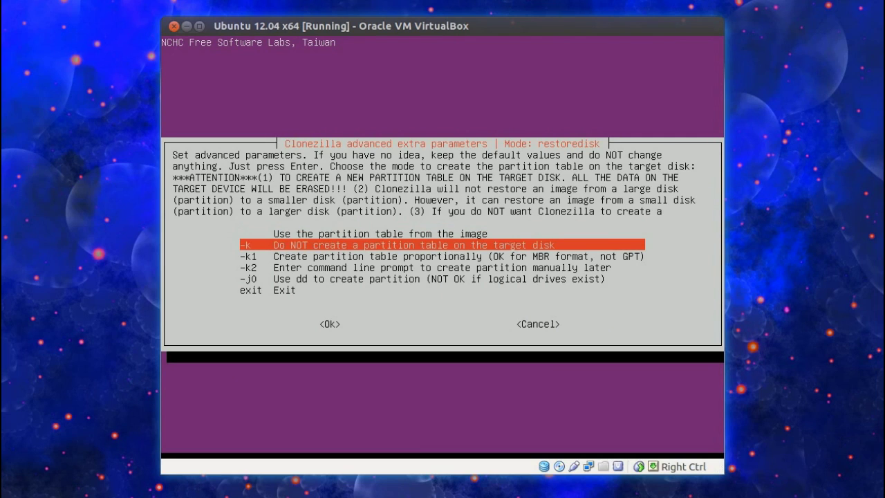
key(Down)
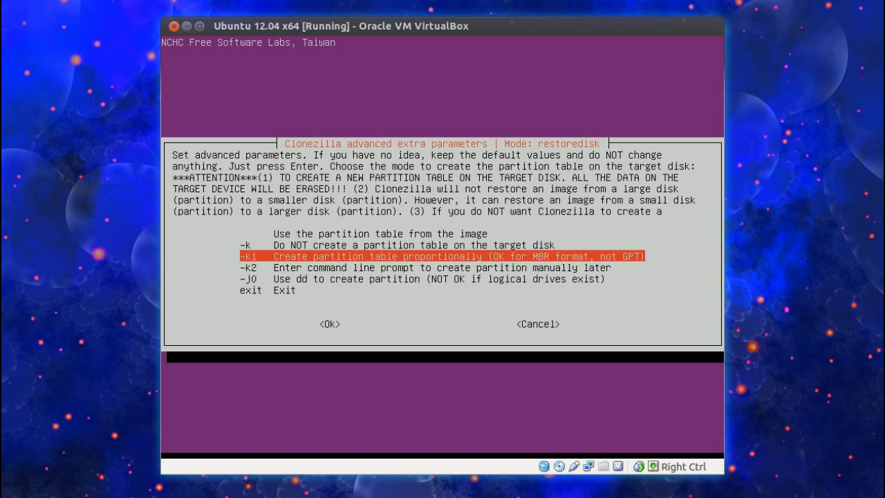
key(Down)
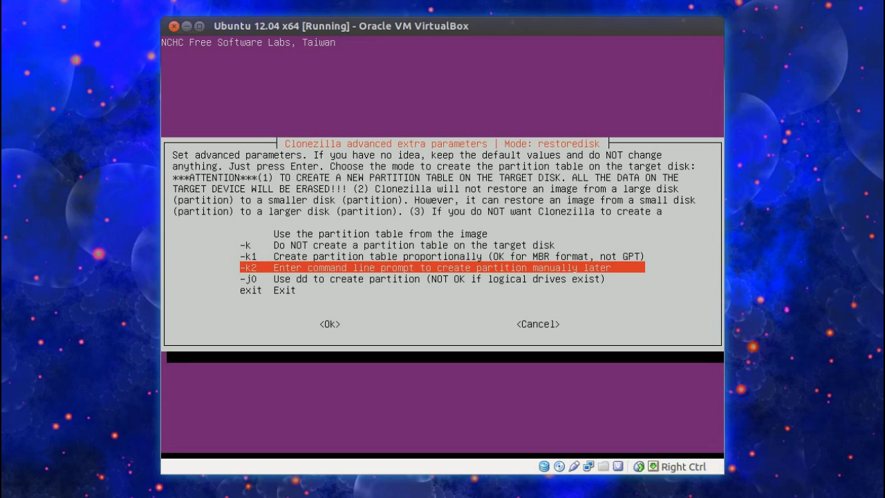
key(Up)
key(Up)
key(Up)
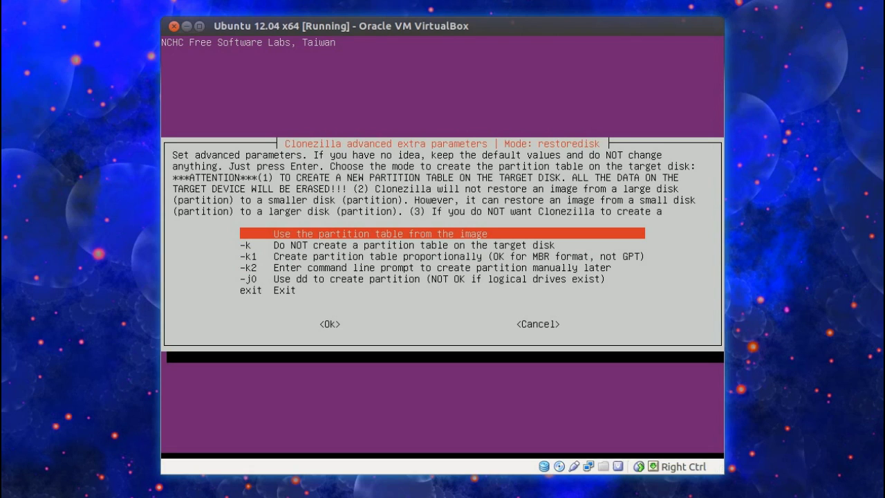
key(Return)
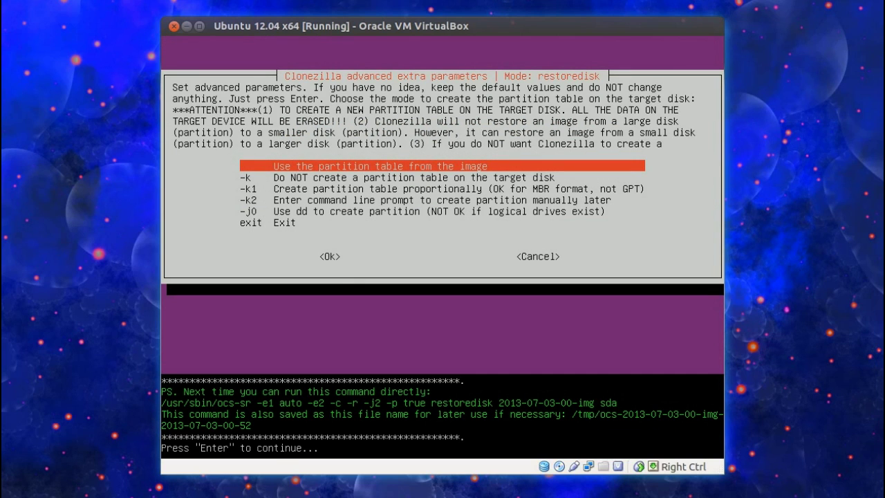
key(Return)
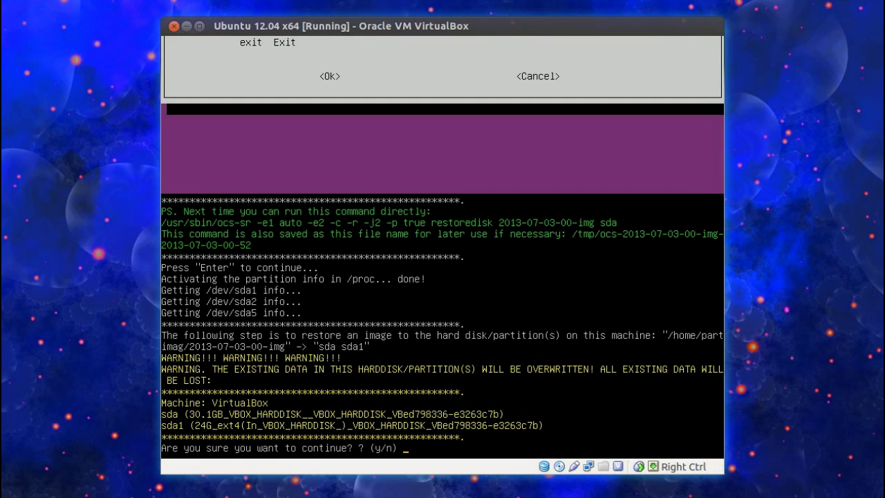
text(y)
key(Return)
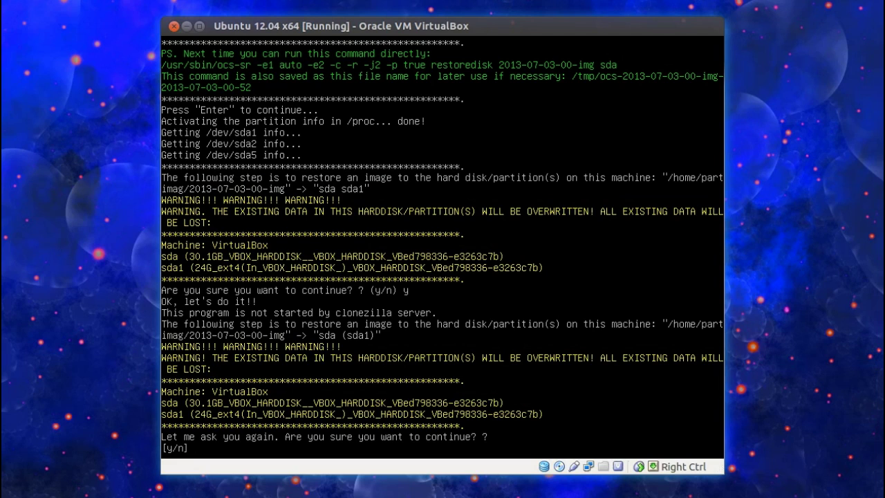
text(y)
key(Return)
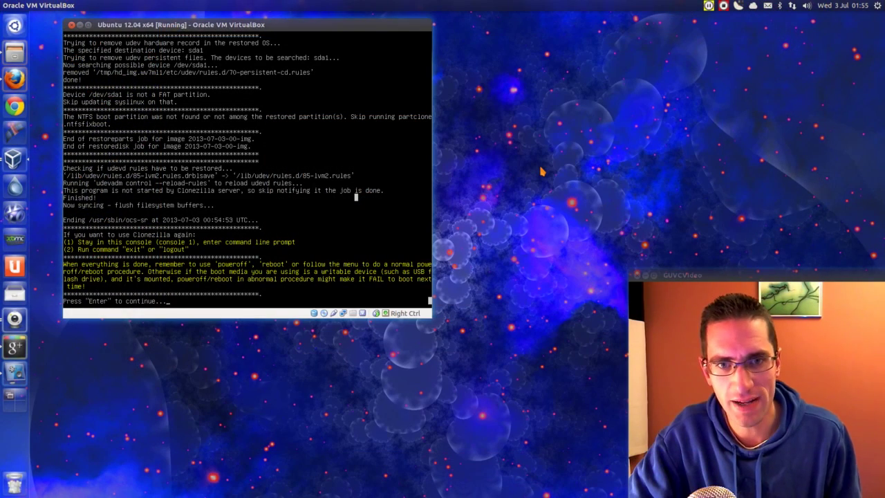
Move past the finished restore summary and highlight reboot in the Choose mode menu
key(Return)
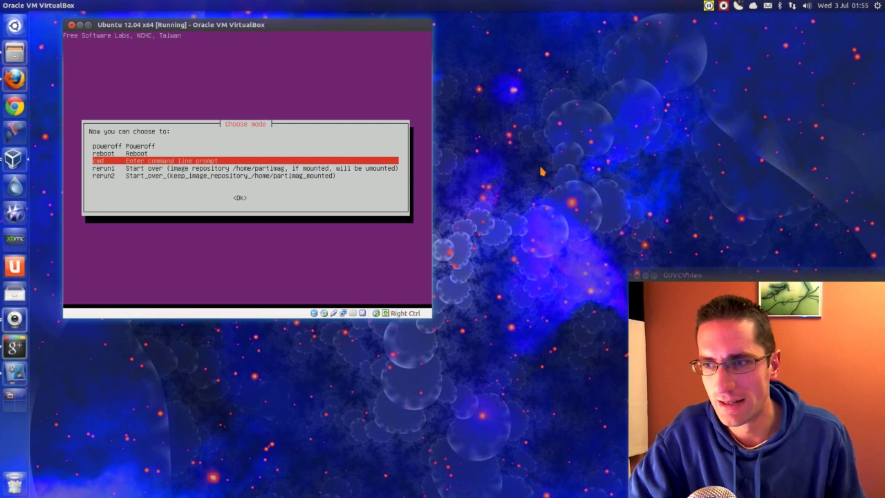
key(Up)
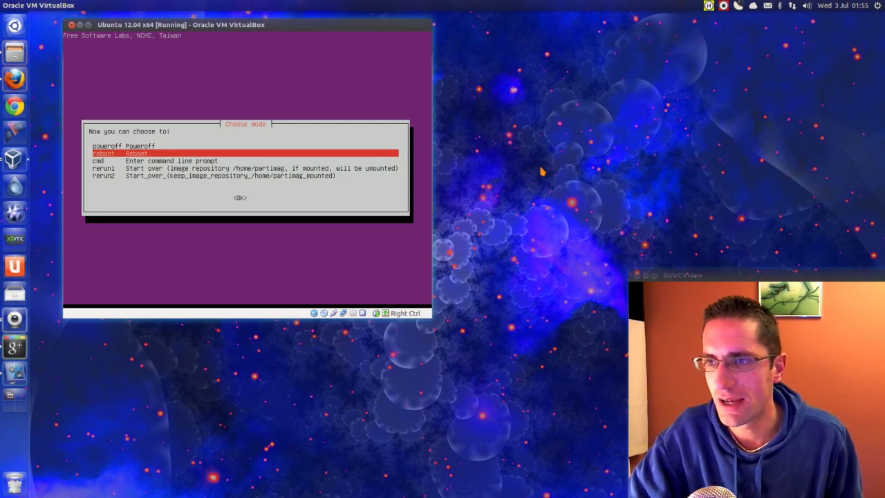